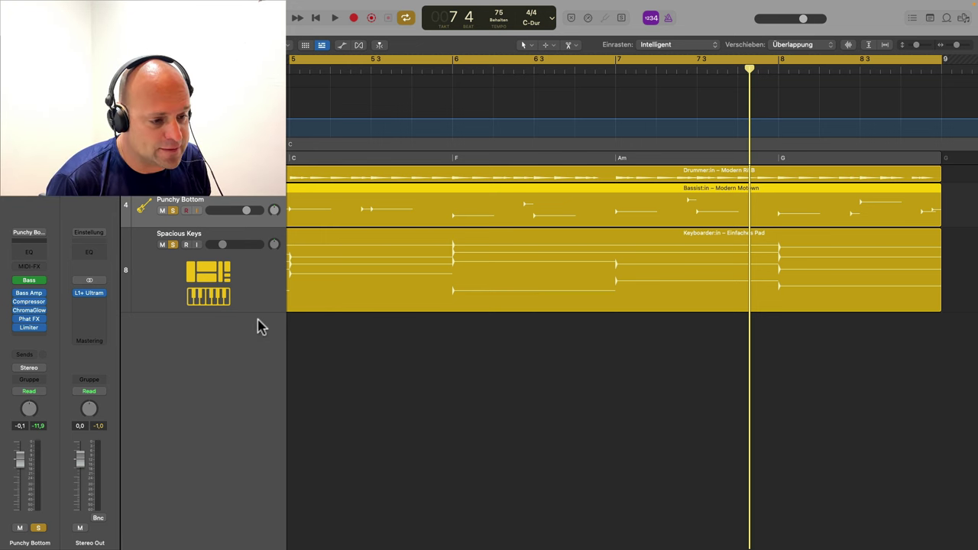
Inspect the Studio Bass instrument on the Punchy Bottom track and the Sampler instrument on the Spacious Keys track
{"action": "left_click", "coordinate": [248, 290]}
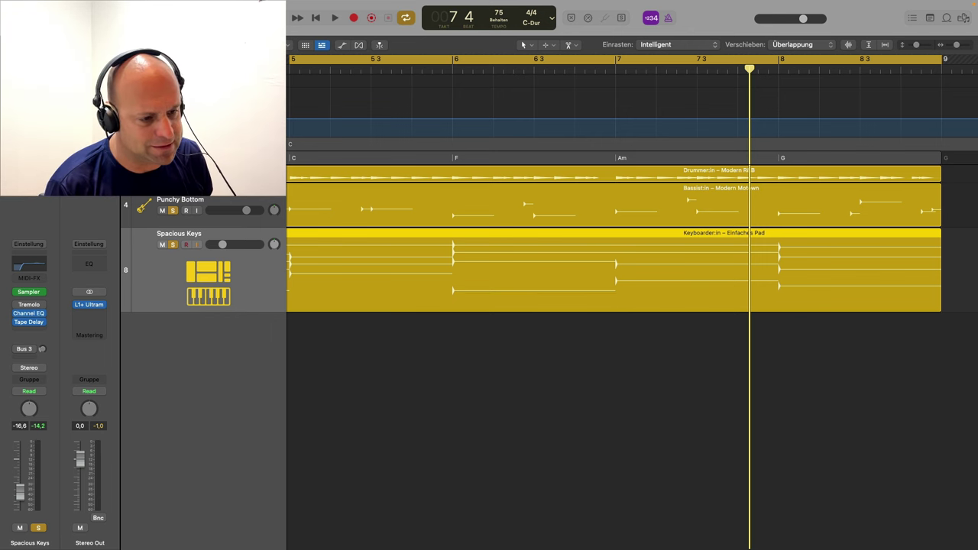
{"action": "left_click", "coordinate": [227, 204]}
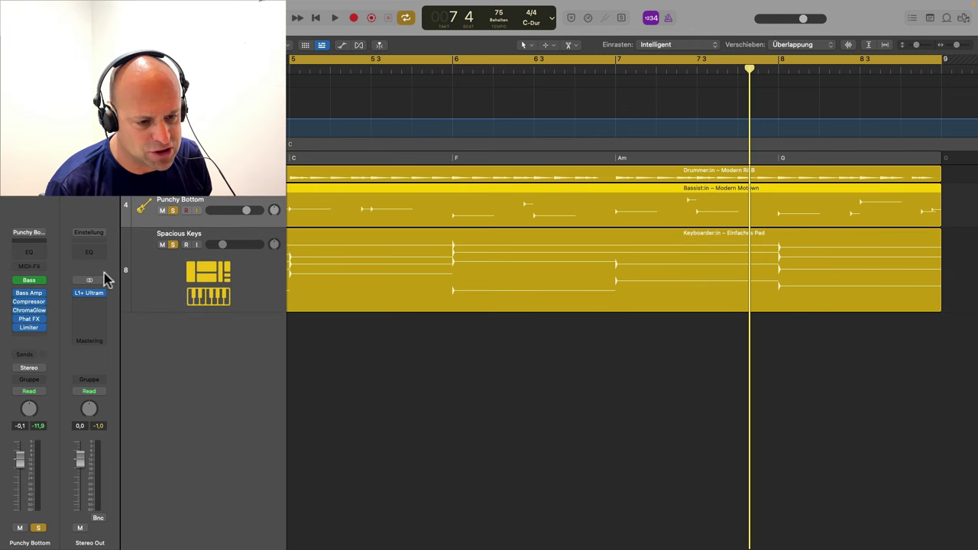
{"action": "left_click", "coordinate": [28, 282]}
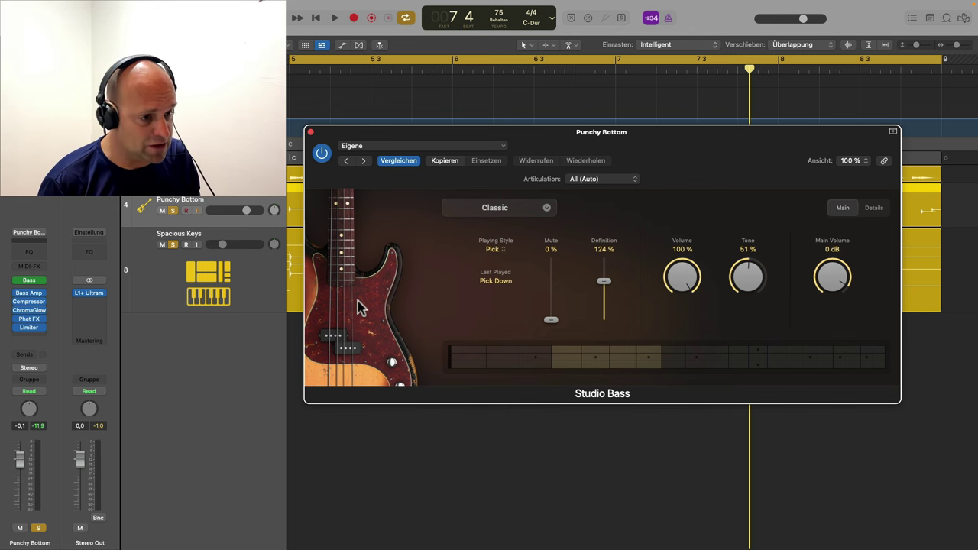
{"action": "left_click", "coordinate": [311, 134]}
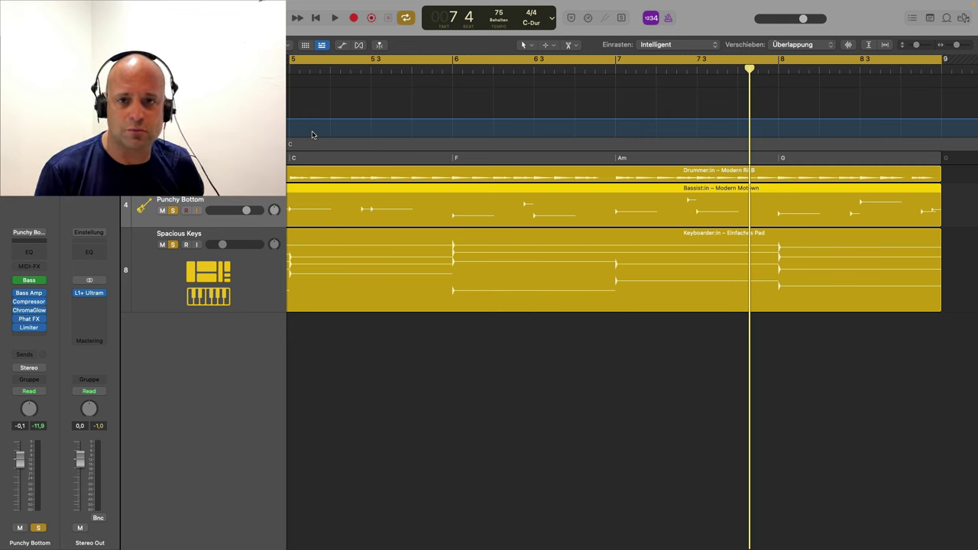
{"action": "left_click", "coordinate": [243, 289]}
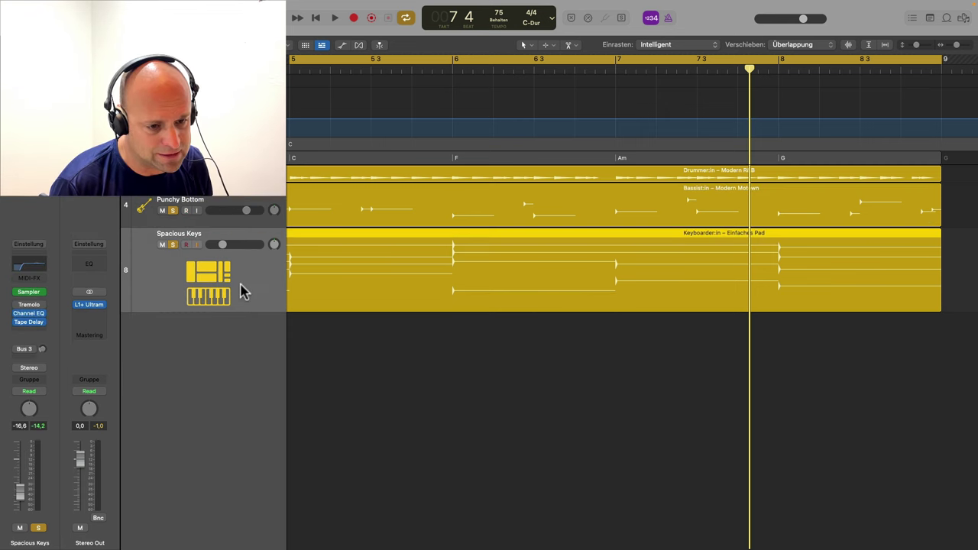
{"action": "left_click", "coordinate": [31, 292]}
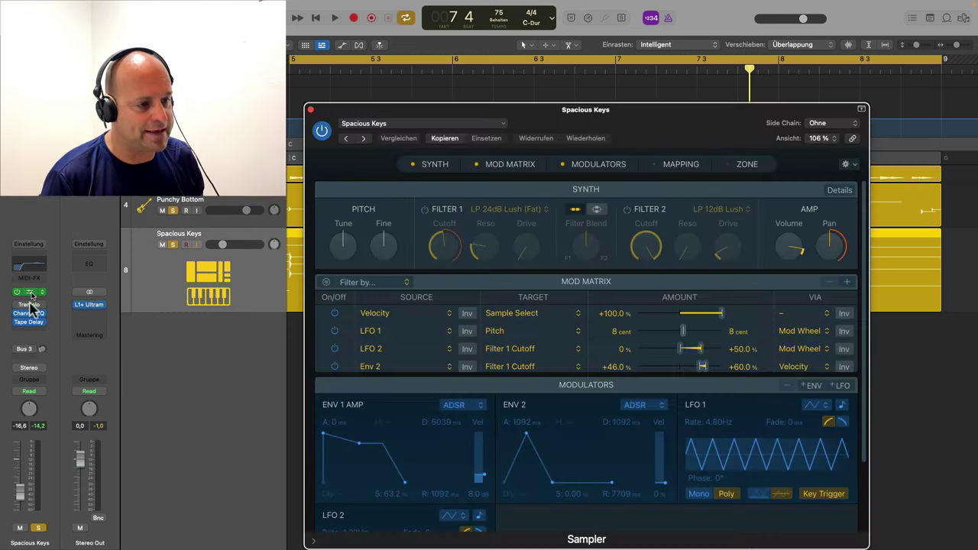
{"action": "left_click", "coordinate": [309, 110]}
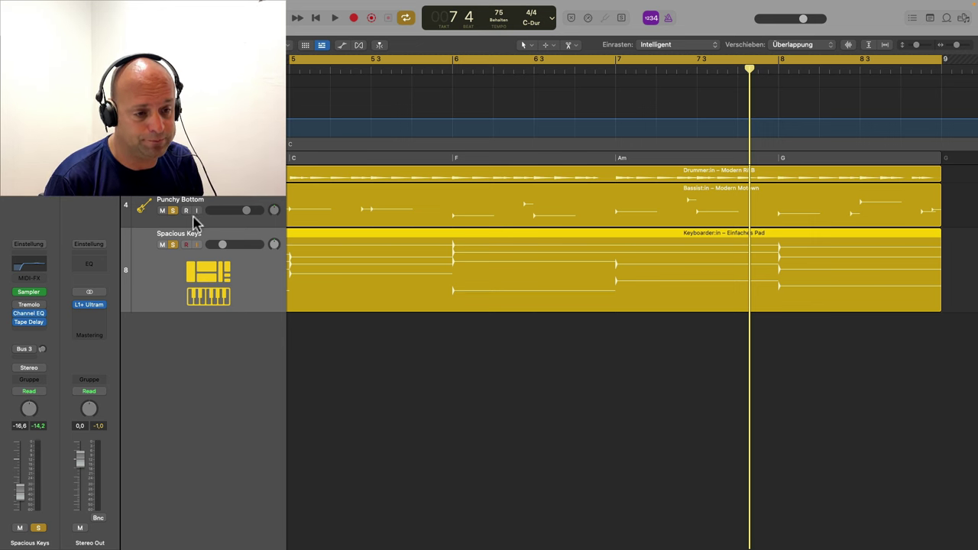
Play back the cycled section with the drum, bass and keys tracks, and stop playback near the end of bar 8
{"action": "key", "text": "space"}
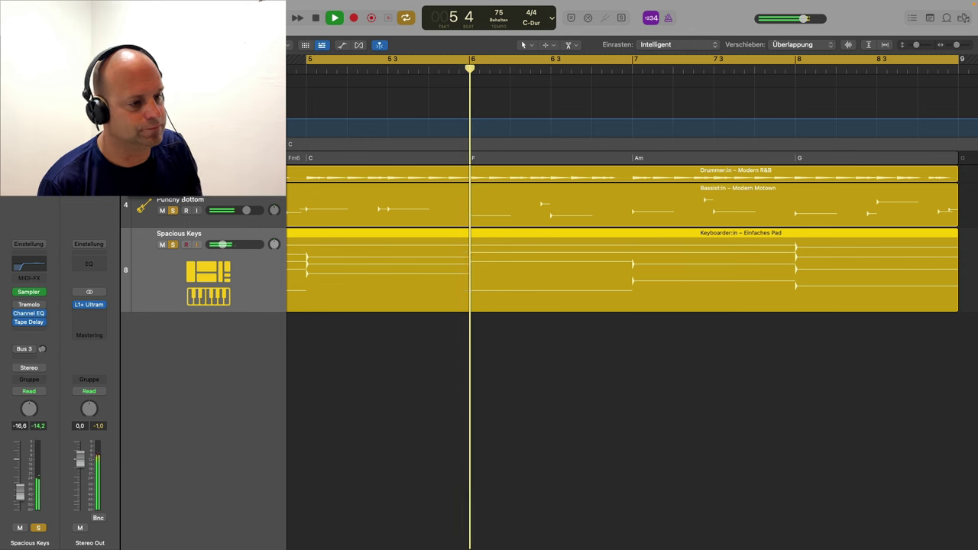
{"action": "scroll", "coordinate": [392, 354], "scroll_direction": "right", "scroll_amount": 1}
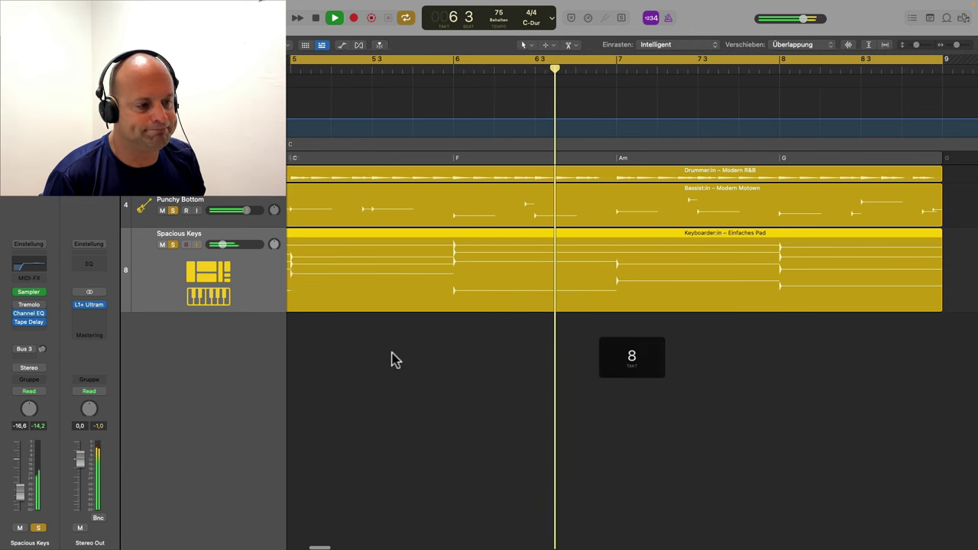
{"action": "scroll", "coordinate": [393, 359], "scroll_direction": "left", "scroll_amount": 1}
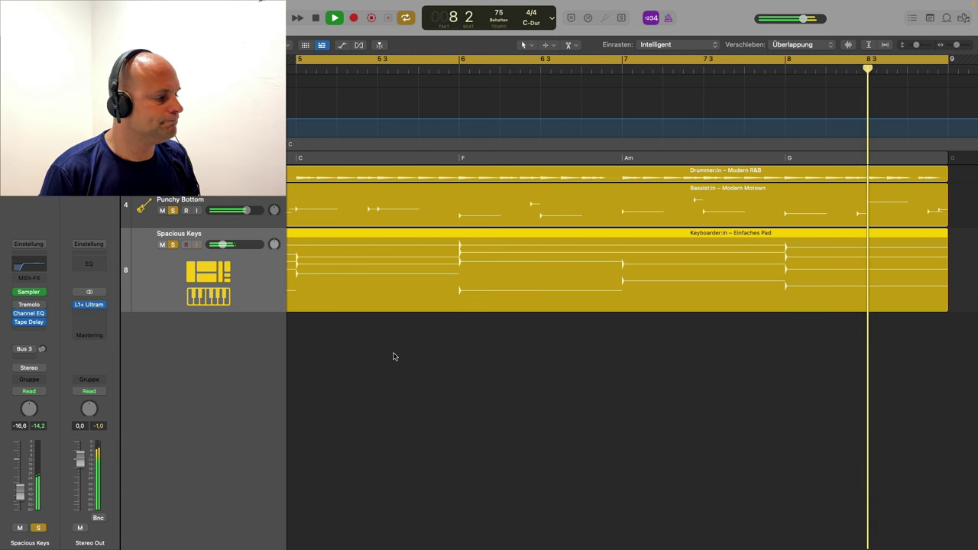
{"action": "key", "text": "space"}
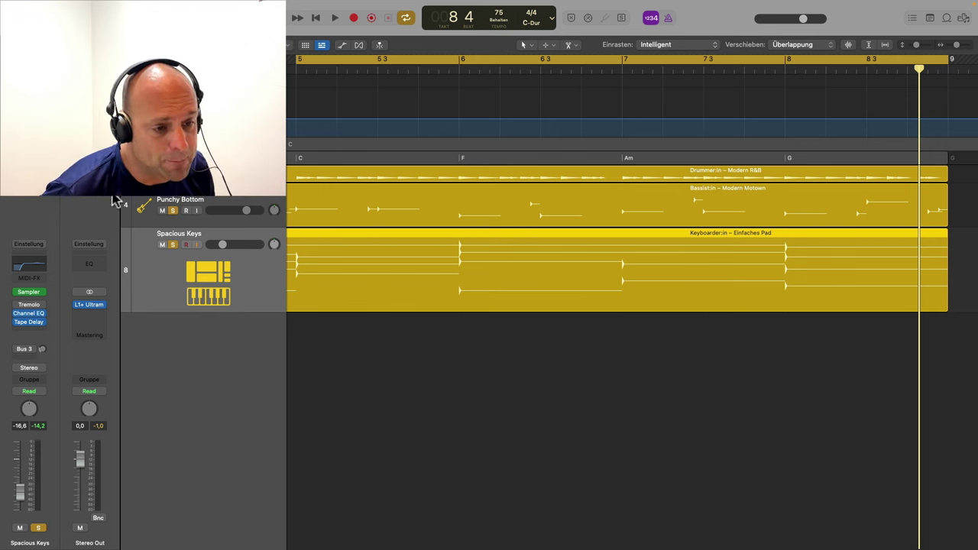
Enlarge the height of the Slow Jam track and shrink the Tempo global track to its minimum height
{"action": "left_click_drag", "start_coordinate": [127, 194], "coordinate": [132, 233]}
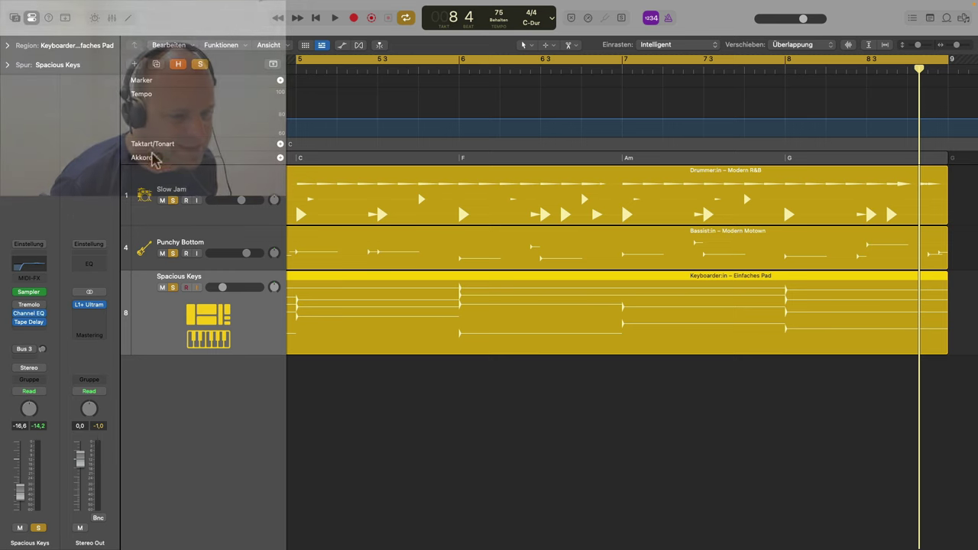
{"action": "left_click_drag", "start_coordinate": [177, 165], "coordinate": [179, 173]}
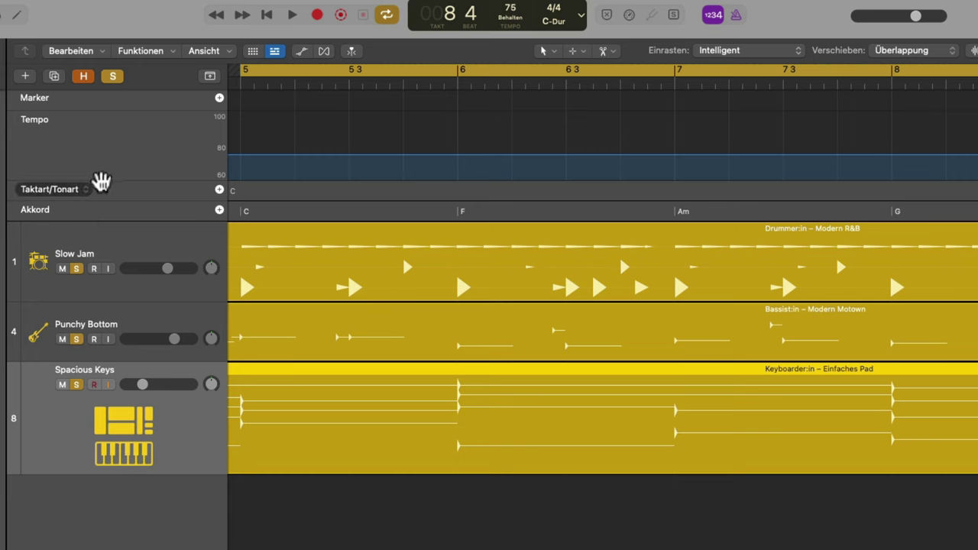
{"action": "left_click_drag", "start_coordinate": [101, 182], "coordinate": [102, 132]}
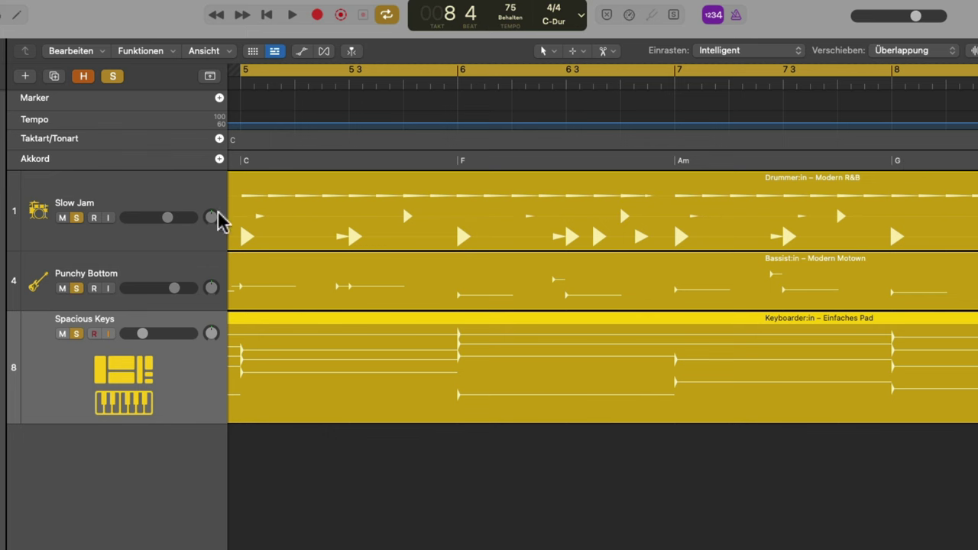
Change the C chord at bar 5 of the chord track to C7
{"action": "left_click", "coordinate": [246, 163]}
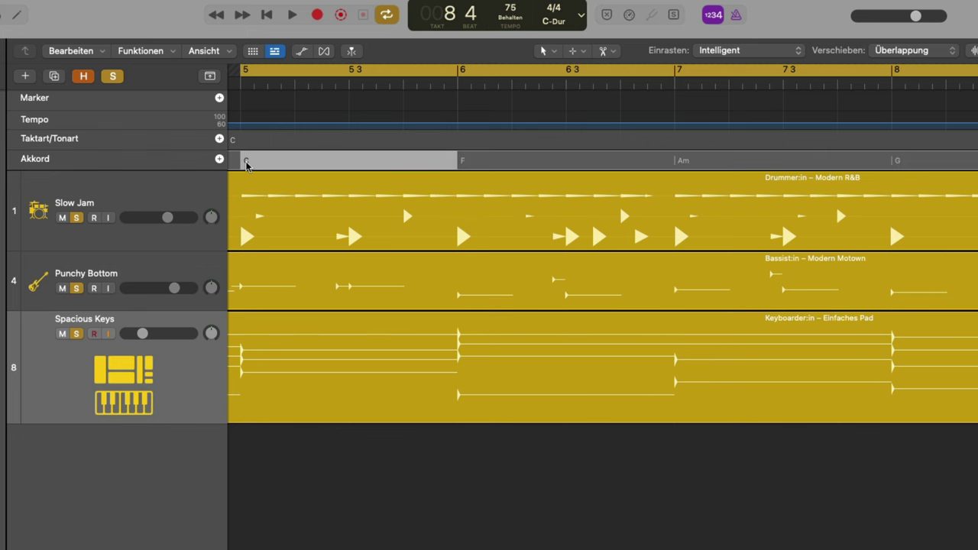
{"action": "double_click", "coordinate": [246, 162]}
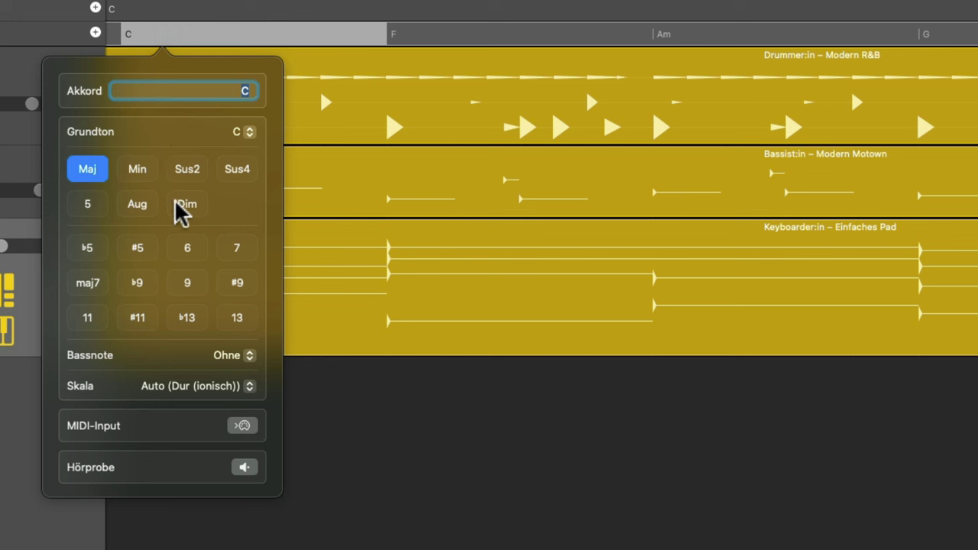
{"action": "left_click", "coordinate": [236, 252]}
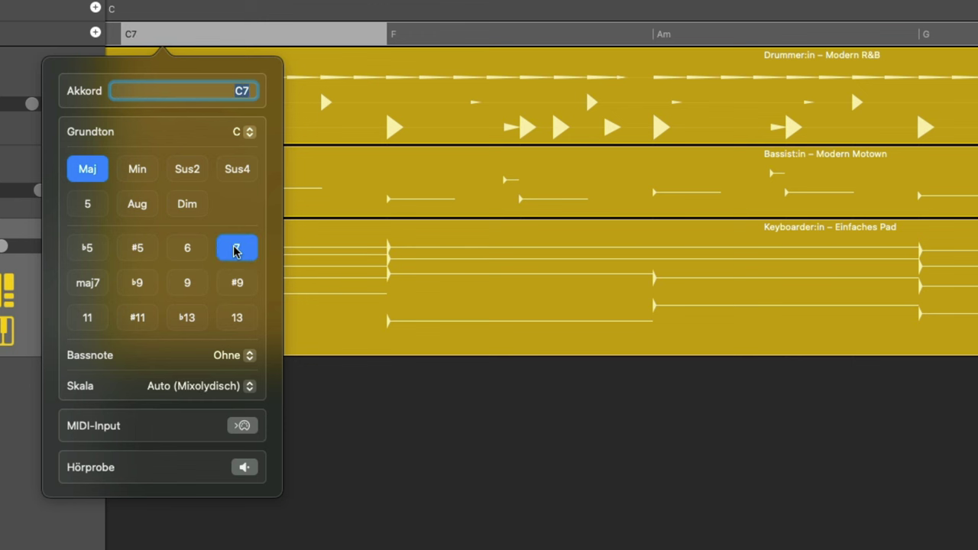
{"action": "left_click", "coordinate": [391, 444]}
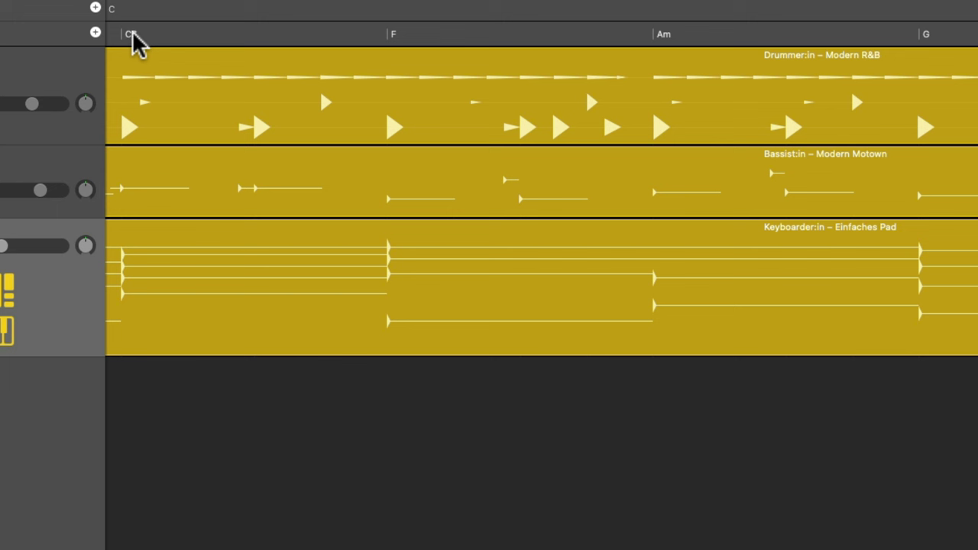
Change the F chord at bar 6 to B7(13) by setting root B, adding 7 and 13, and removing the 9
{"action": "left_click", "coordinate": [395, 35]}
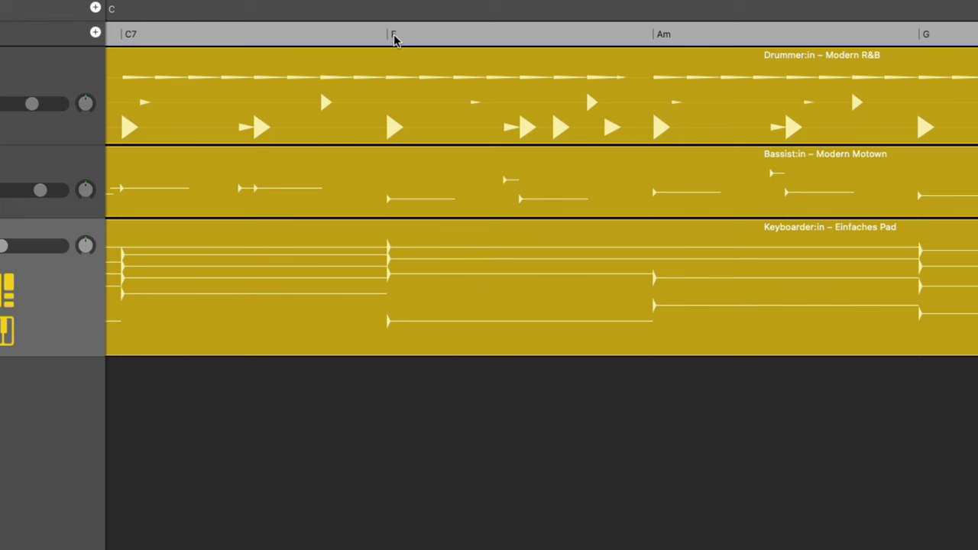
{"action": "left_click", "coordinate": [394, 35]}
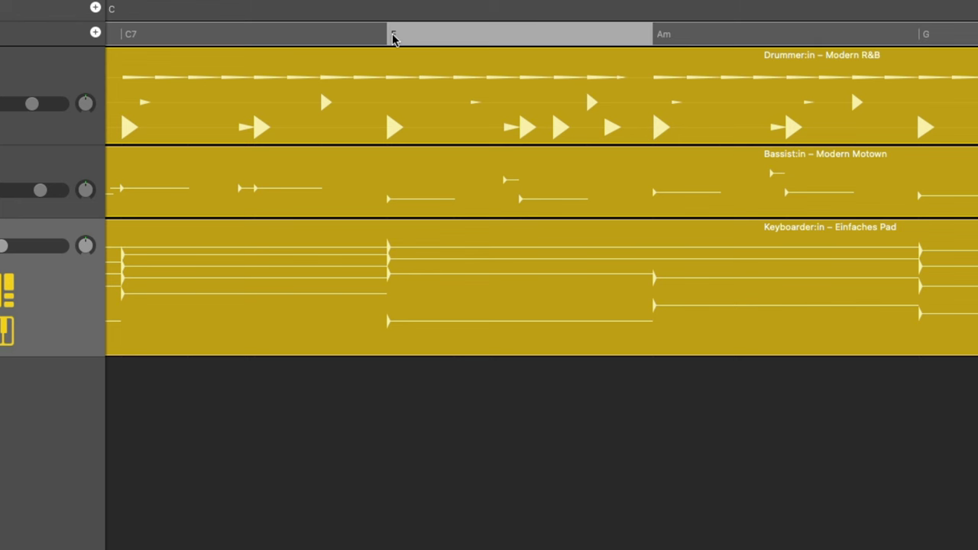
{"action": "double_click", "coordinate": [395, 37]}
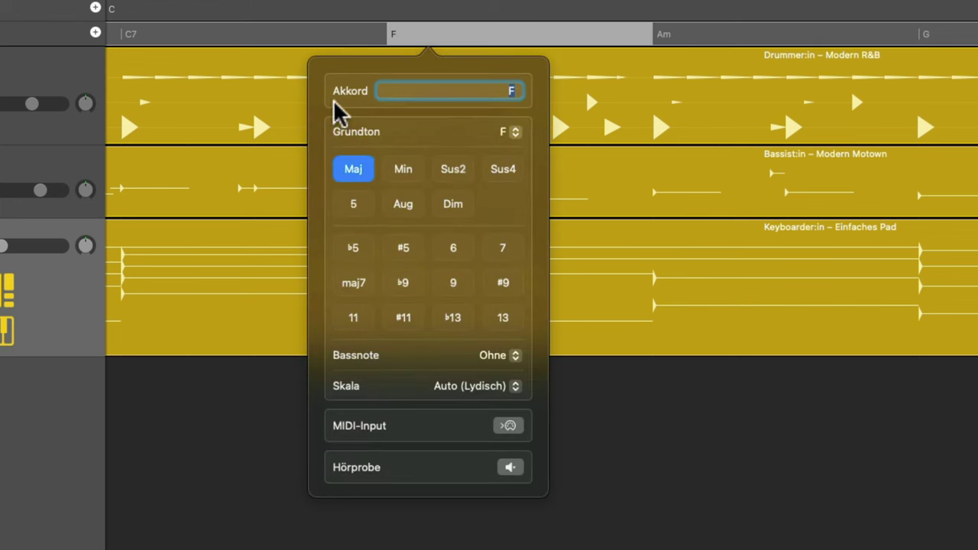
{"action": "left_click", "coordinate": [514, 131]}
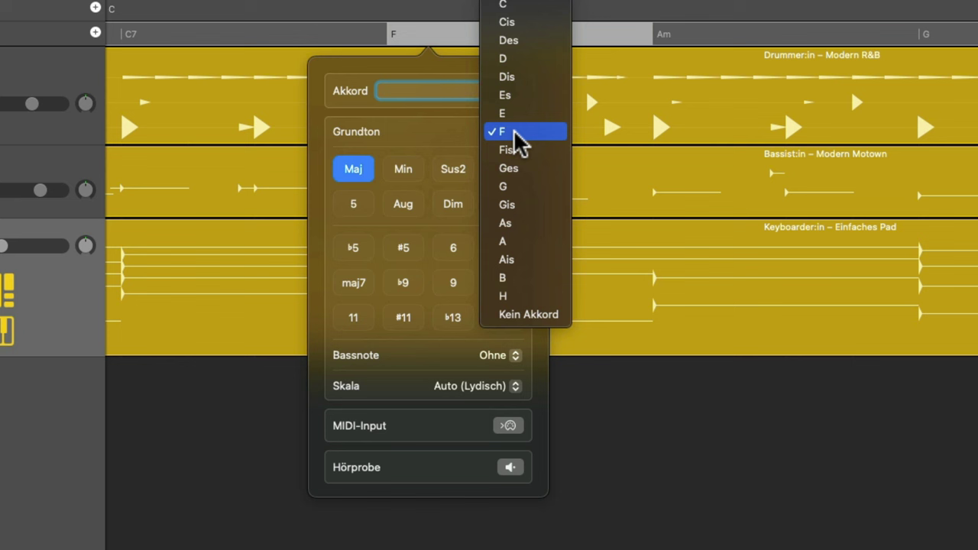
{"action": "left_click", "coordinate": [510, 279]}
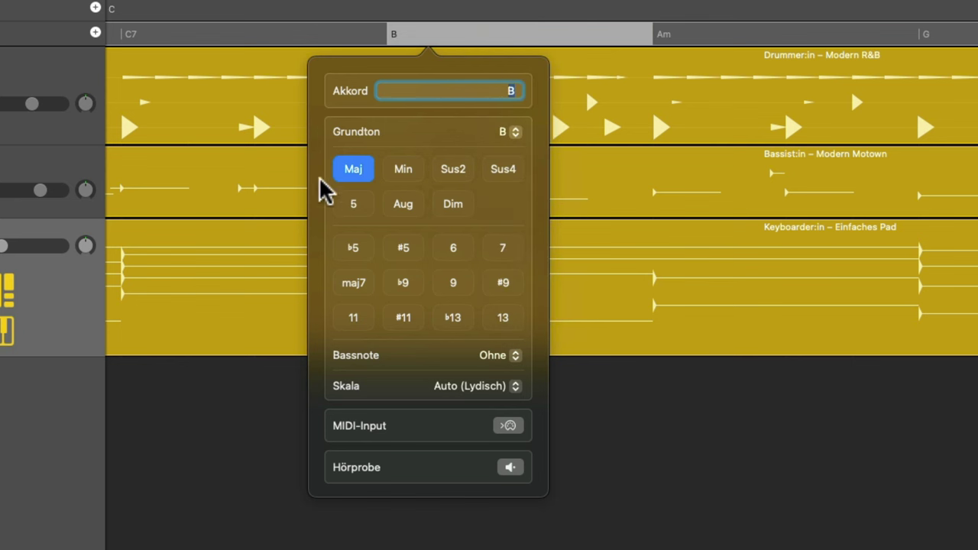
{"action": "left_click", "coordinate": [503, 248]}
{"action": "left_click", "coordinate": [503, 318]}
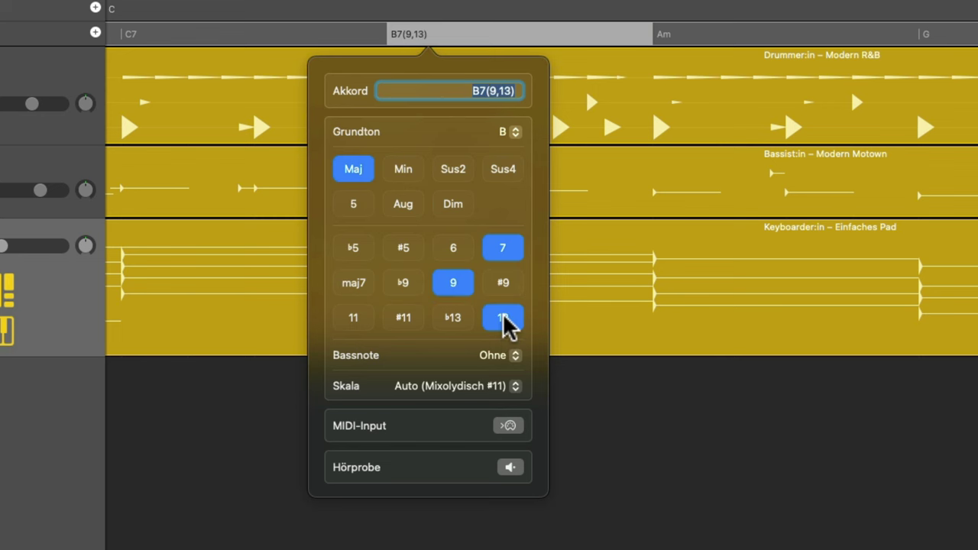
{"action": "left_click", "coordinate": [459, 287]}
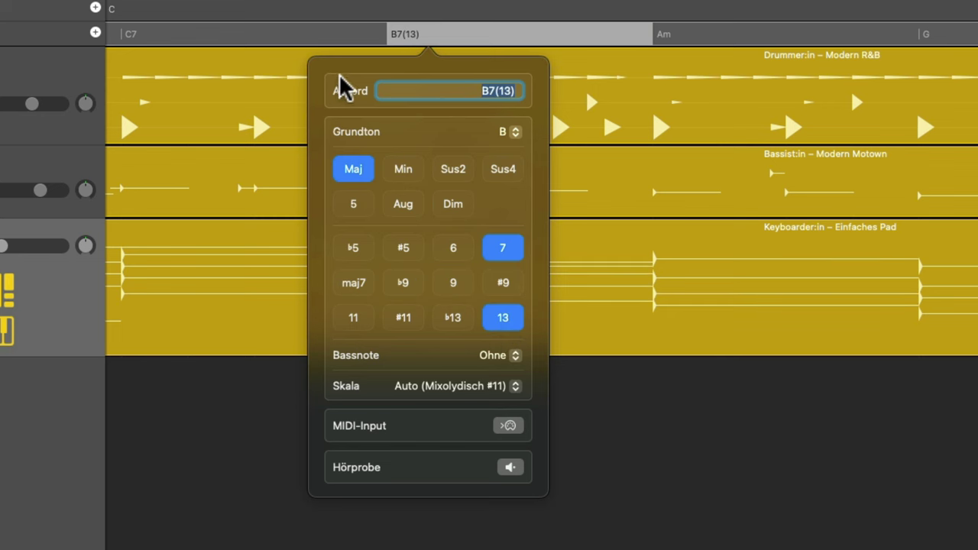
{"action": "left_click", "coordinate": [609, 452]}
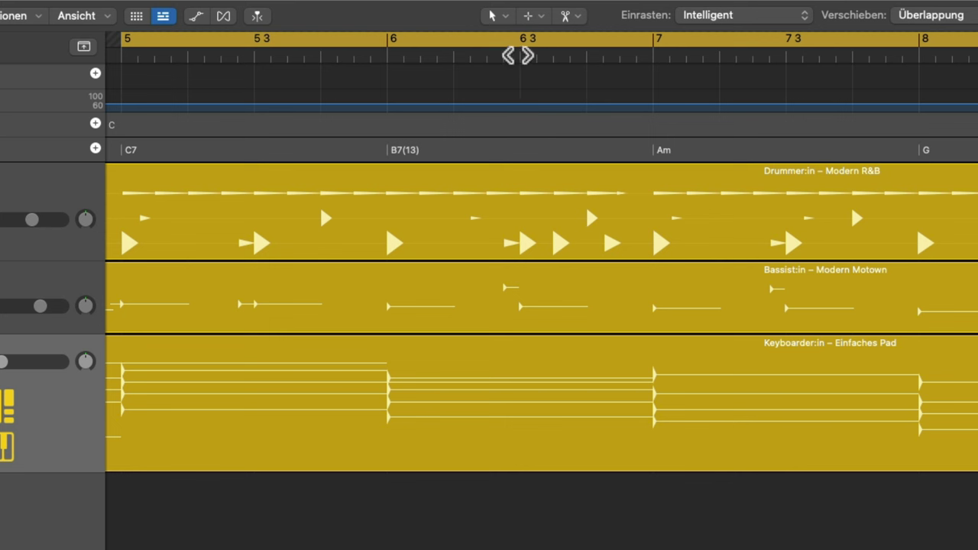
Add a new chord at bar 6 beat 3 of the chord track and define it as D7(9)sus4
{"action": "left_click", "coordinate": [520, 54]}
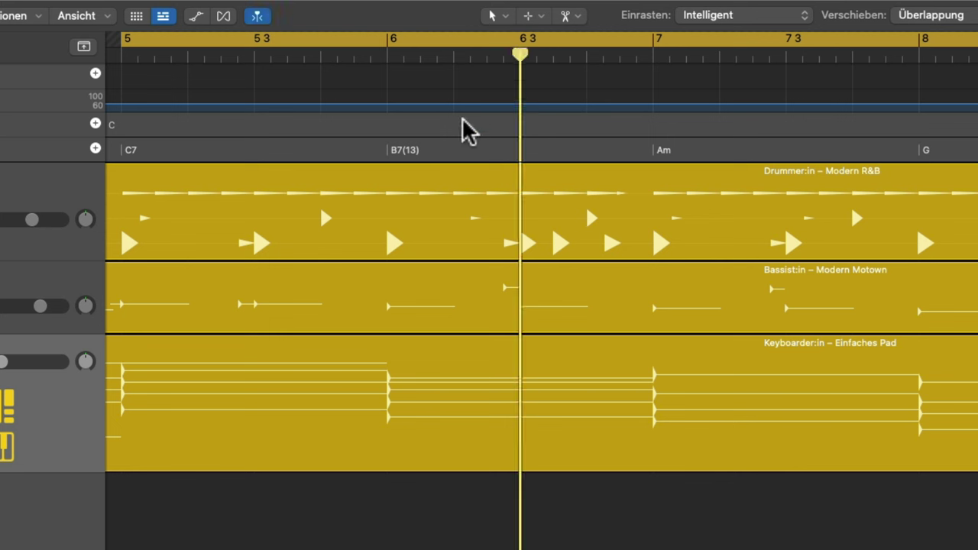
{"action": "mouse_move", "coordinate": [518, 55]}
{"action": "left_mouse_down"}
{"action": "mouse_move", "coordinate": [447, 57]}
{"action": "mouse_move", "coordinate": [520, 59]}
{"action": "left_mouse_up"}
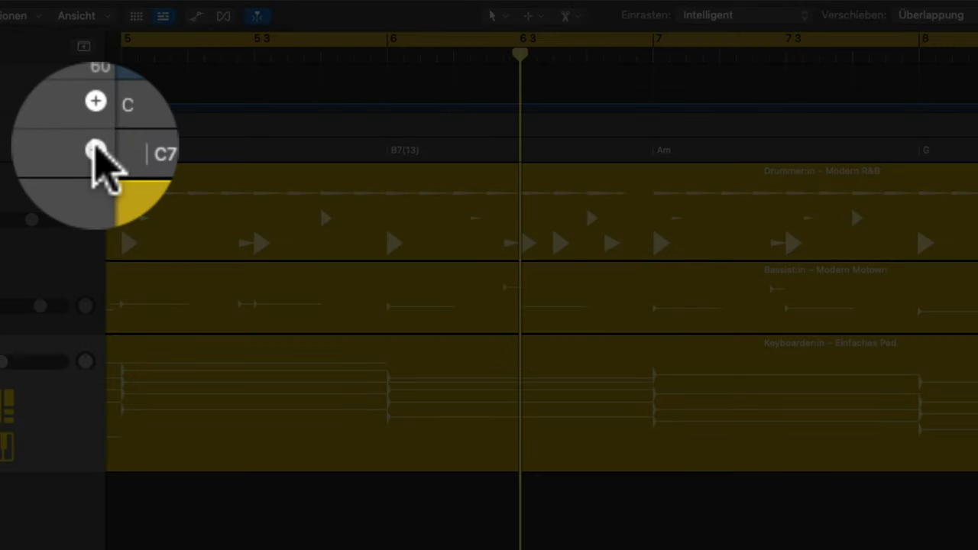
{"action": "left_click", "coordinate": [95, 149]}
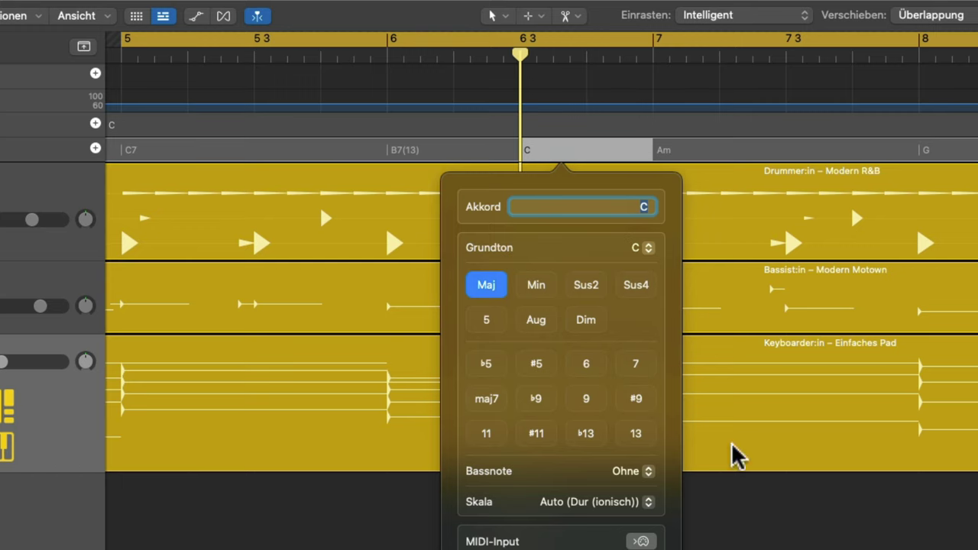
{"action": "left_click", "coordinate": [649, 249]}
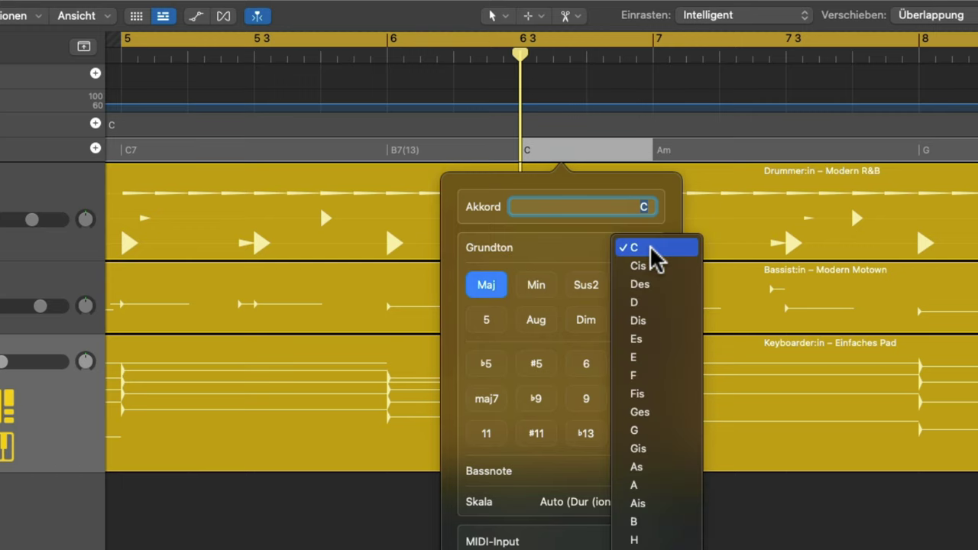
{"action": "left_click", "coordinate": [648, 303]}
{"action": "left_click", "coordinate": [588, 344]}
{"action": "left_click", "coordinate": [536, 377]}
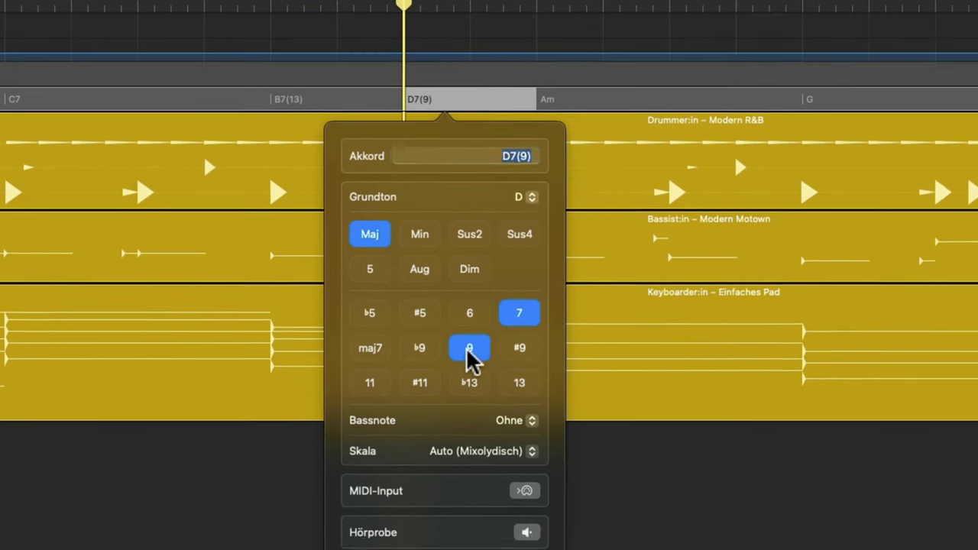
{"action": "left_click", "coordinate": [453, 204]}
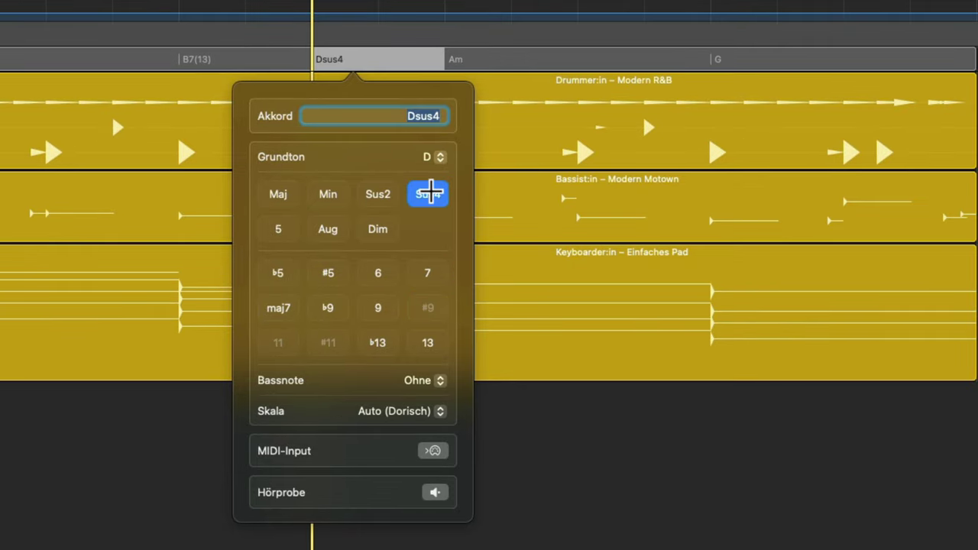
{"action": "left_click", "coordinate": [426, 277]}
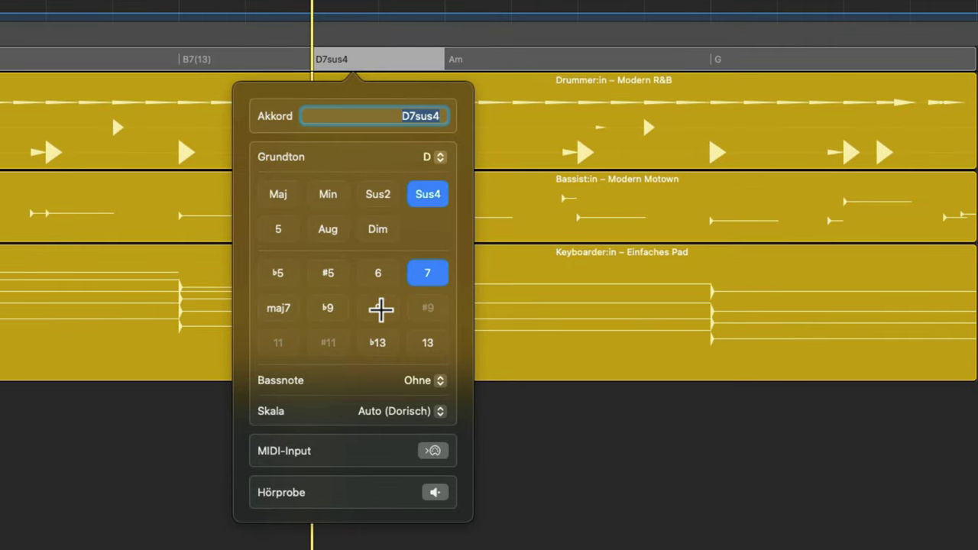
{"action": "left_click", "coordinate": [379, 309]}
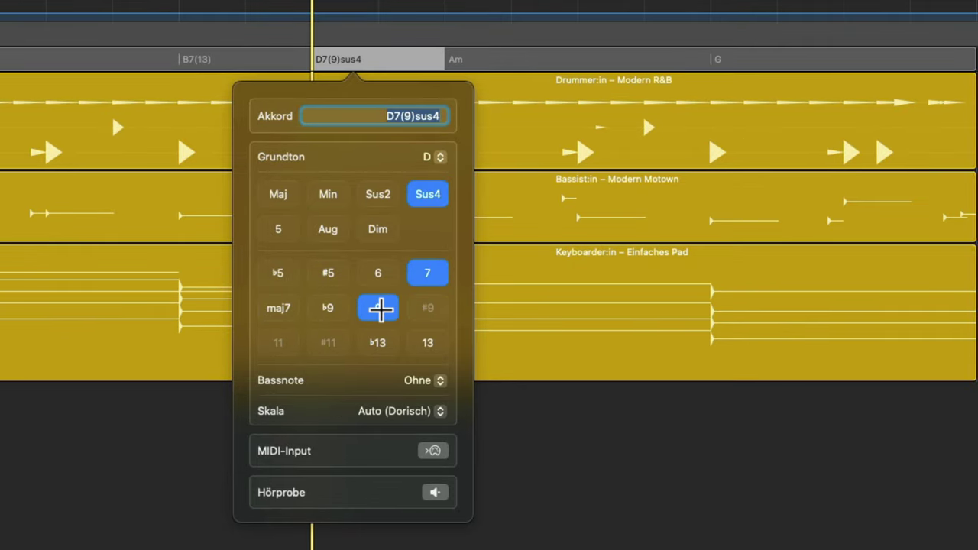
{"action": "left_click", "coordinate": [570, 418]}
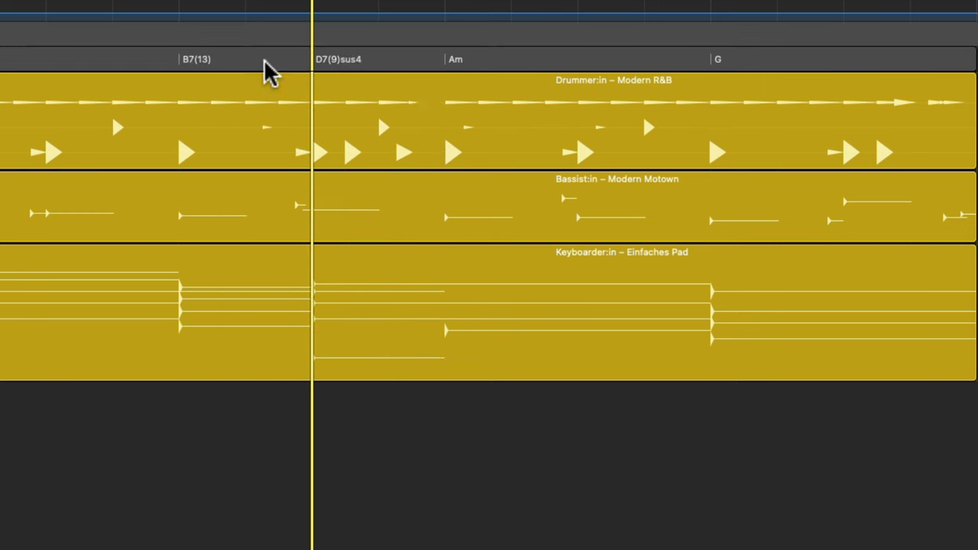
Change the Am chord at bar 7 of the chord track to F7 by setting root F, major quality and adding the 7
{"action": "left_click", "coordinate": [454, 59]}
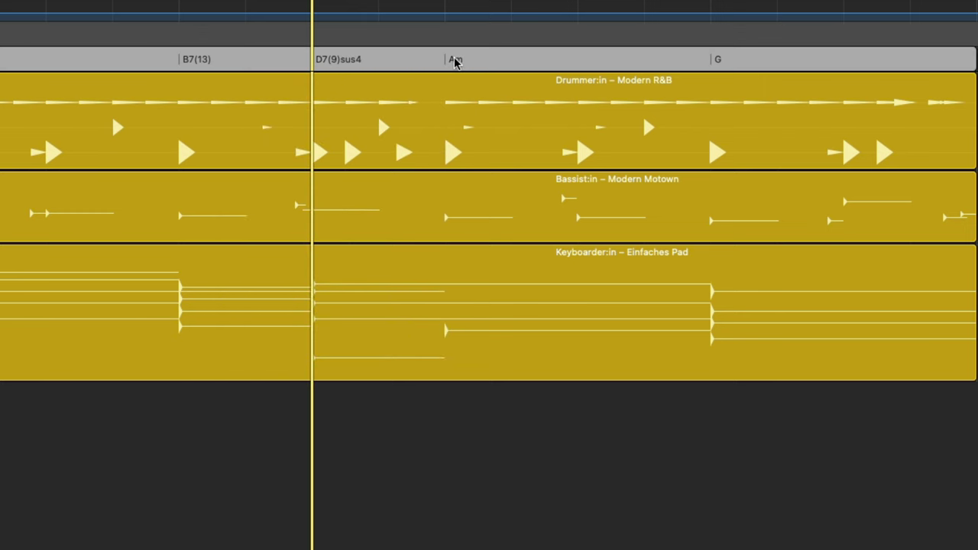
{"action": "left_click", "coordinate": [454, 61]}
{"action": "left_click", "coordinate": [455, 61]}
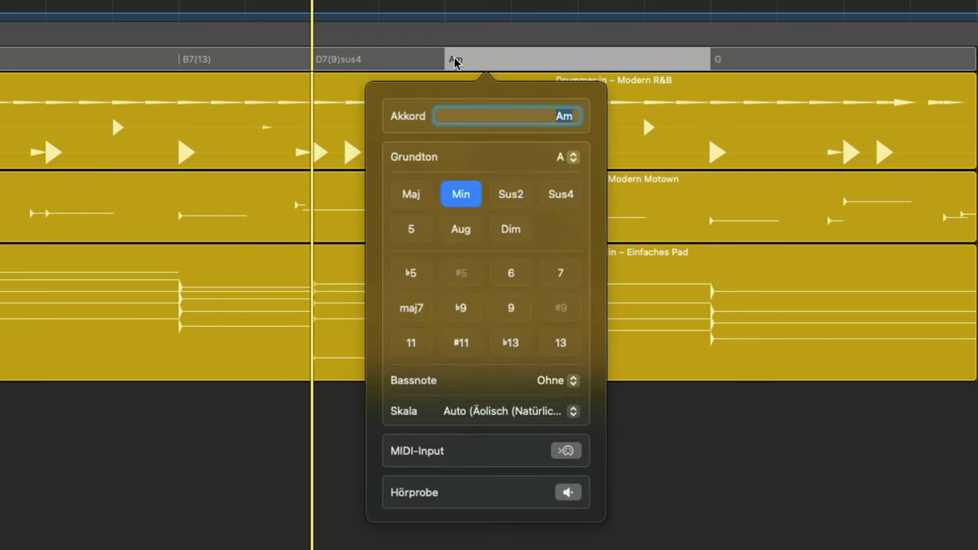
{"action": "left_click", "coordinate": [575, 161]}
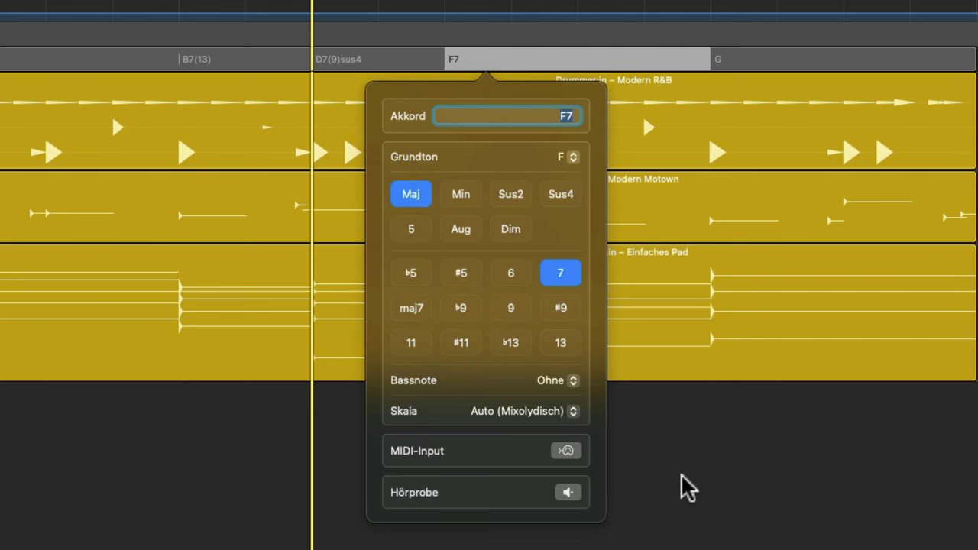
{"action": "left_click", "coordinate": [679, 469]}
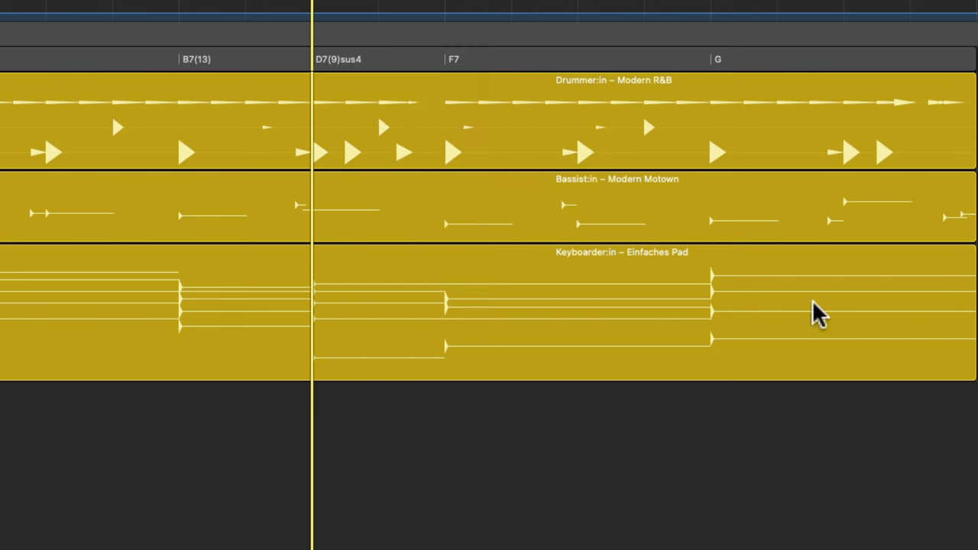
Change the G chord at bar 8 to Em7 and add an F6 chord at bar 8 beat 3 of the chord track
{"action": "double_click", "coordinate": [718, 60]}
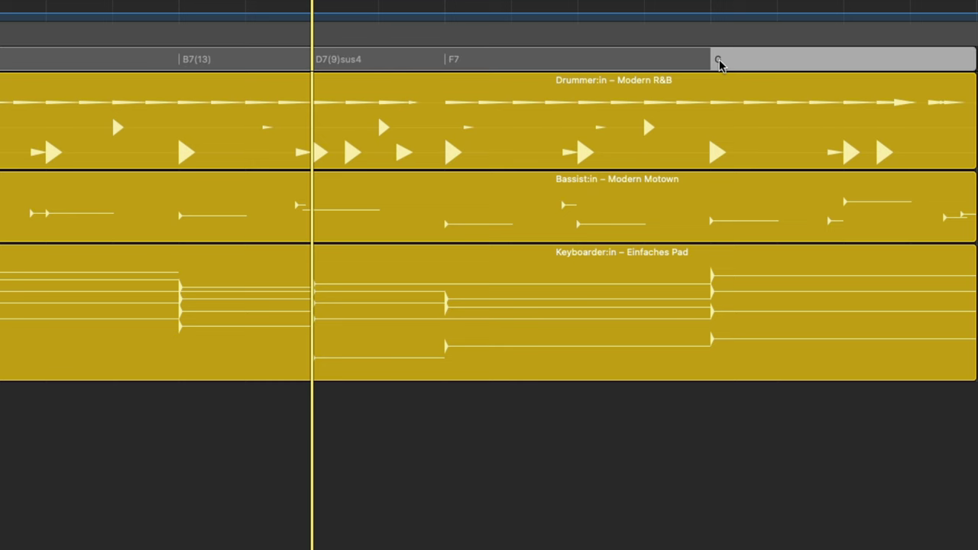
{"action": "left_click", "coordinate": [830, 275]}
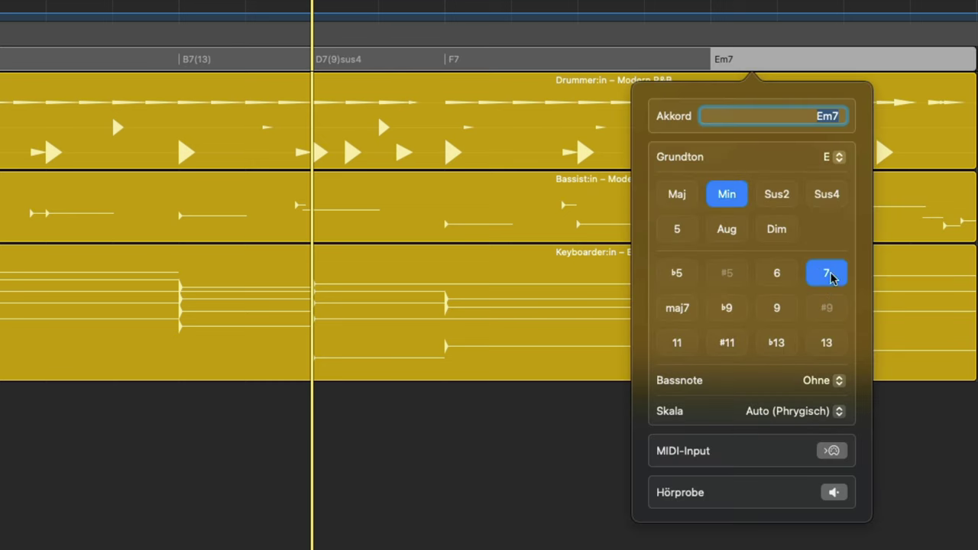
{"action": "left_click", "coordinate": [851, 6]}
{"action": "left_click", "coordinate": [845, 6]}
{"action": "double_click", "coordinate": [862, 59]}
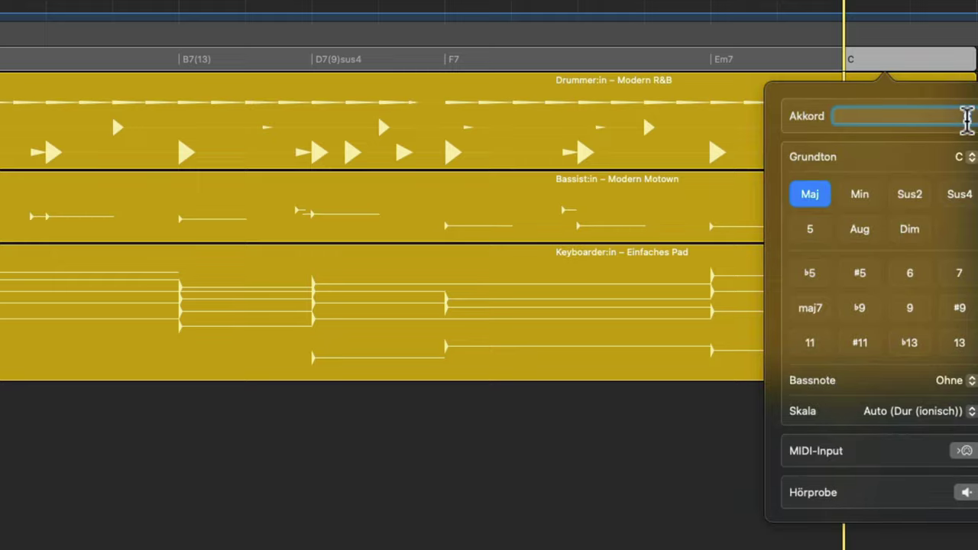
{"action": "left_click", "coordinate": [967, 157]}
{"action": "left_click", "coordinate": [921, 283]}
{"action": "left_click", "coordinate": [912, 269]}
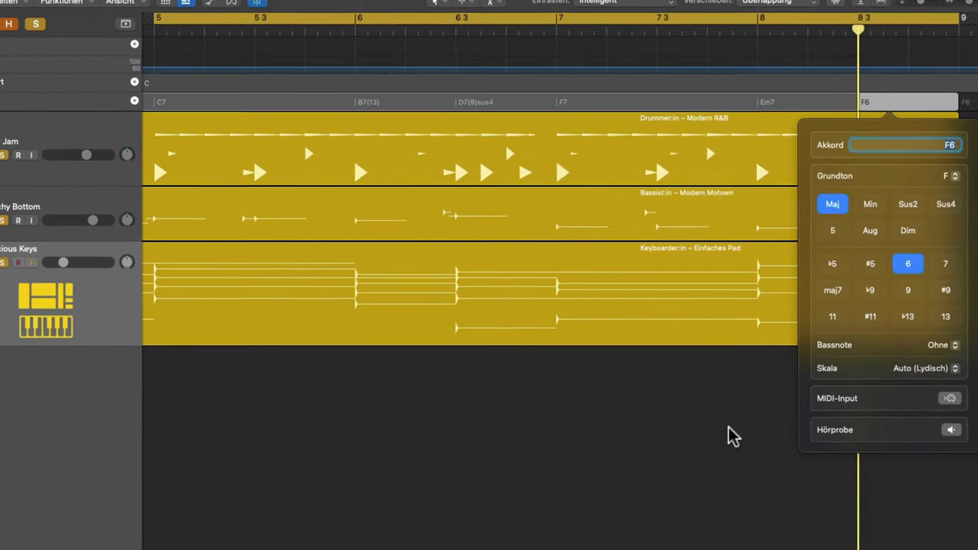
{"action": "left_click", "coordinate": [694, 408]}
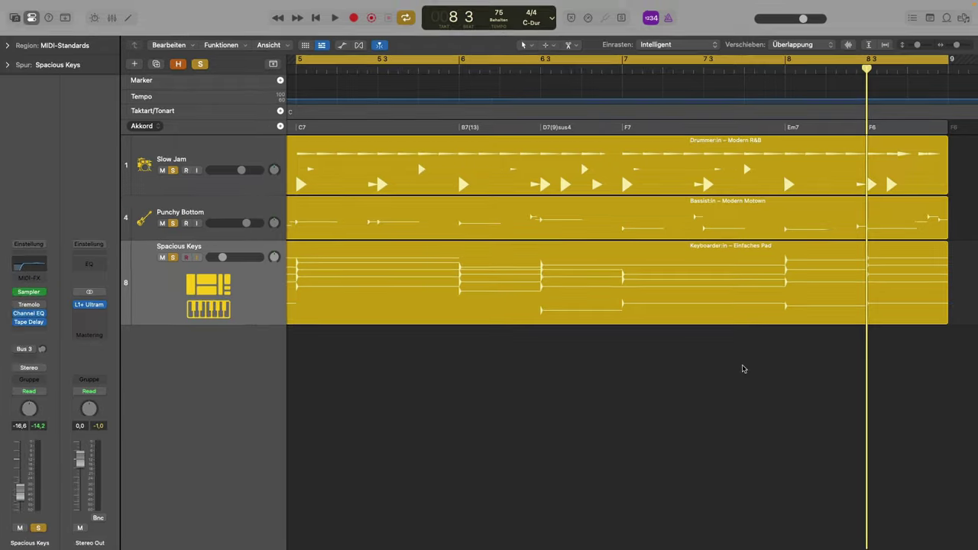
Play back the progression and adjust the Master level in the Punchy Bottom track's Bass Amp Designer
{"action": "key", "text": "space"}
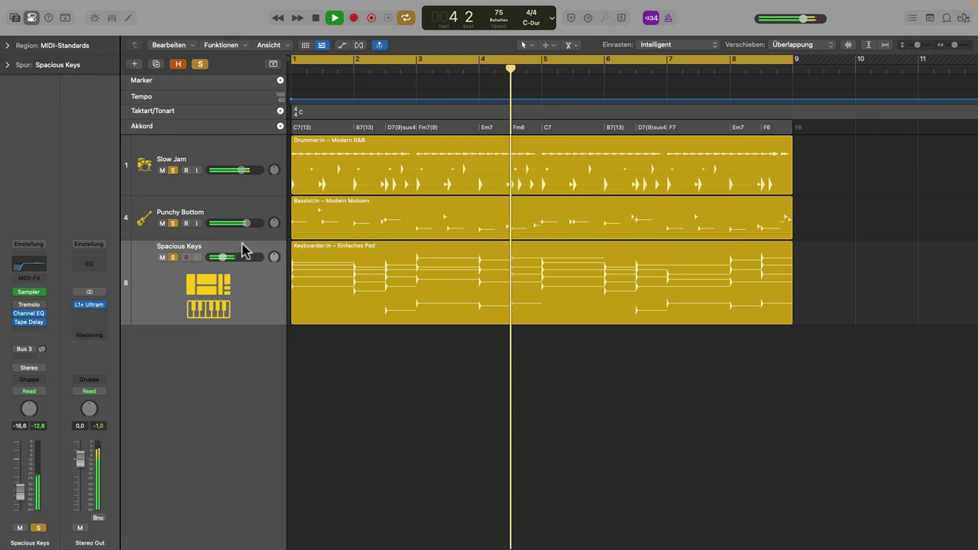
{"action": "left_click", "coordinate": [235, 207]}
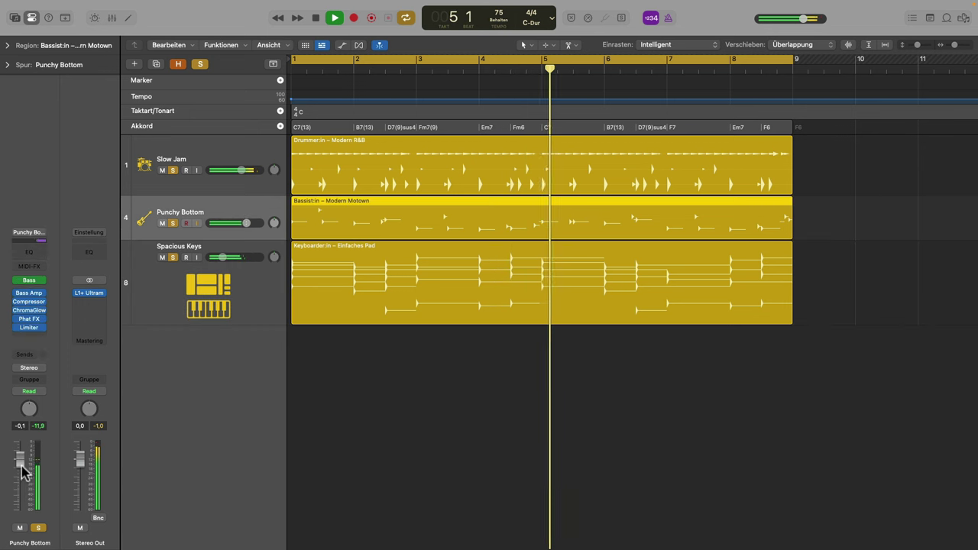
{"action": "left_click", "coordinate": [29, 293]}
{"action": "left_click_drag", "start_coordinate": [709, 372], "coordinate": [713, 371]}
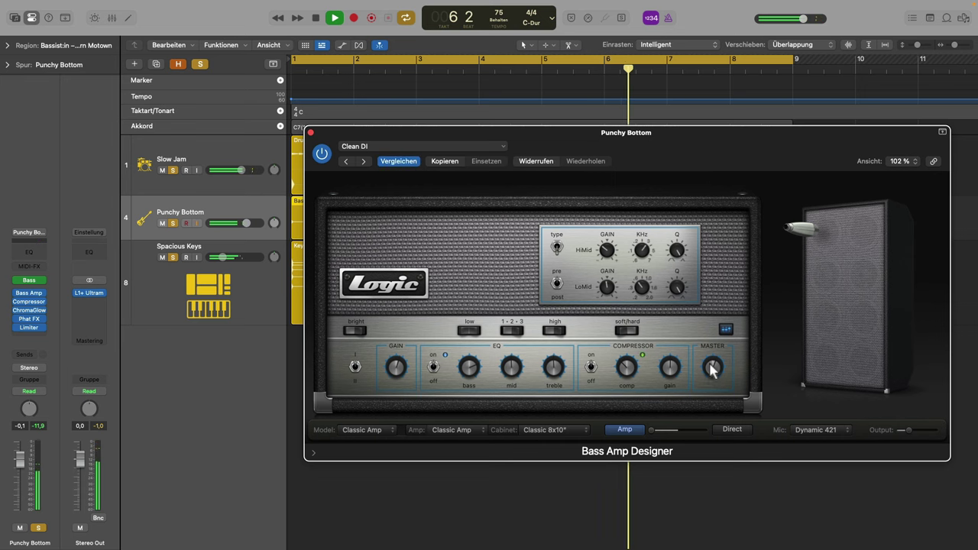
{"action": "left_click", "coordinate": [310, 132]}
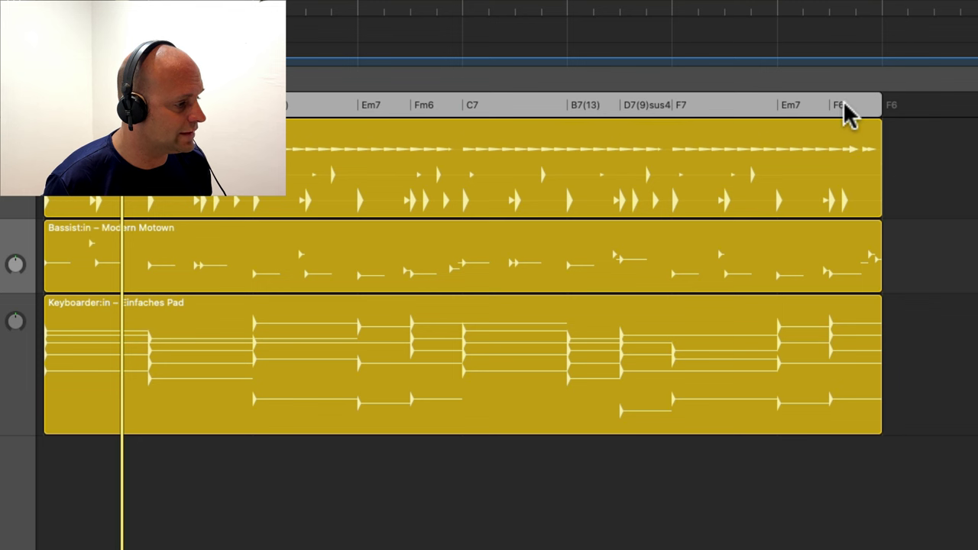
Delete the F6 chord at bar 8 beat 3 and the F7 chord at bar 7 from the chord track
{"action": "left_click", "coordinate": [843, 104]}
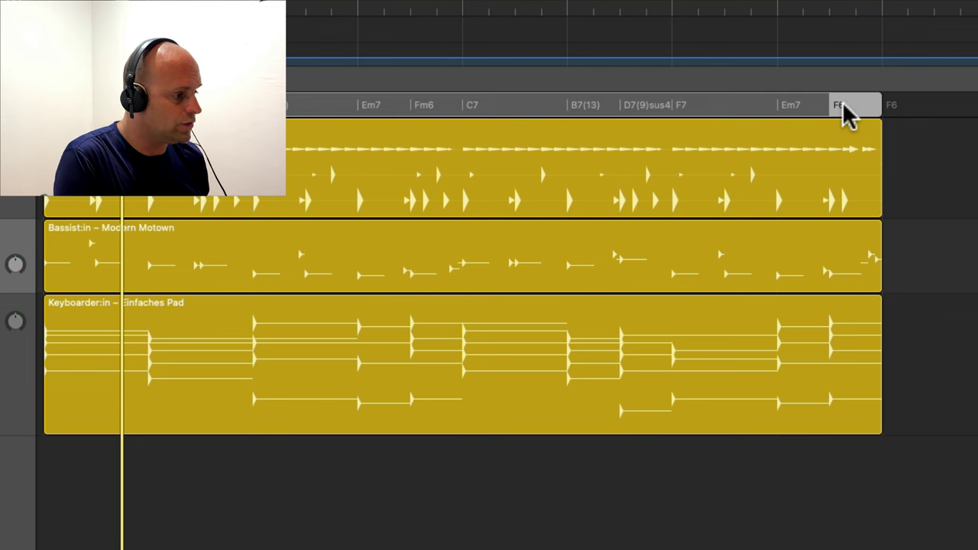
{"action": "key", "text": "Delete"}
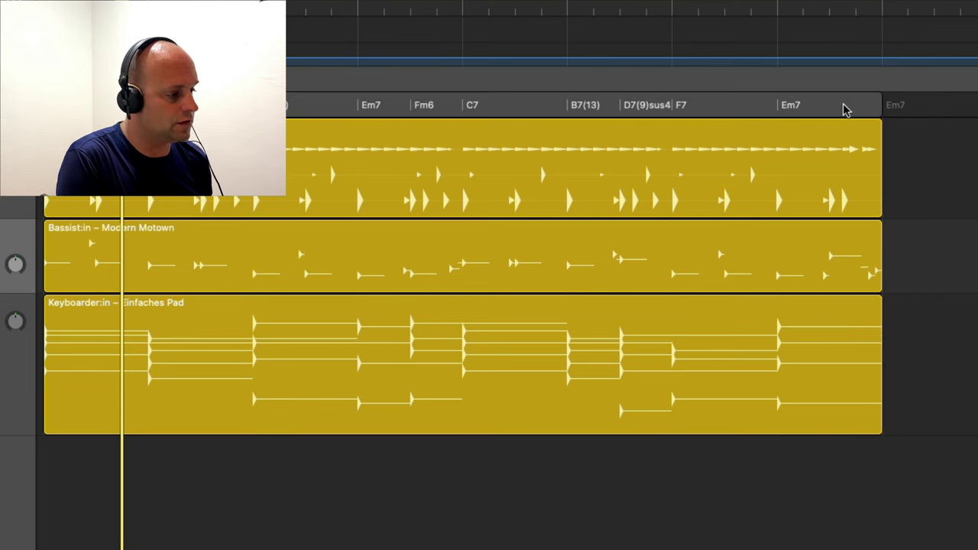
{"action": "left_click", "coordinate": [702, 112]}
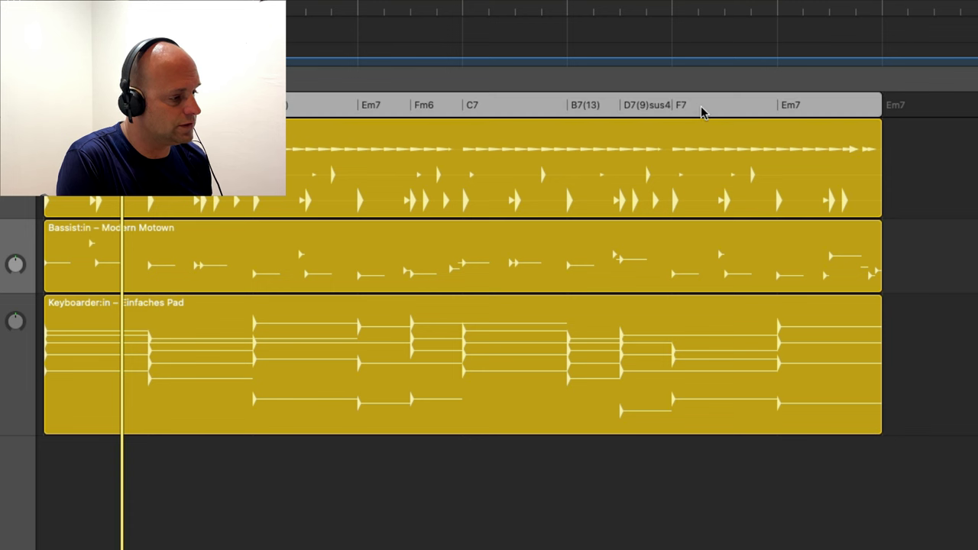
{"action": "left_click", "coordinate": [891, 255]}
{"action": "left_click", "coordinate": [688, 112]}
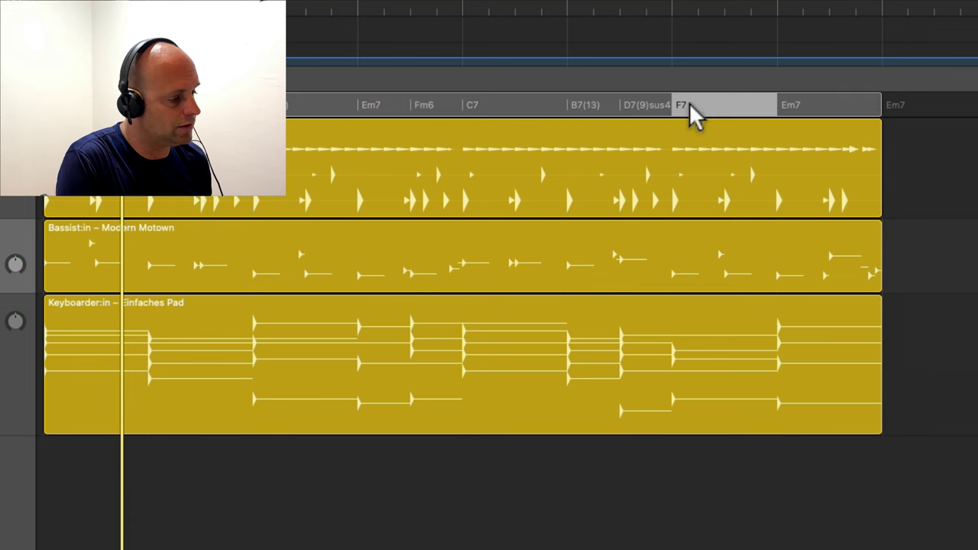
{"action": "key", "text": "Delete"}
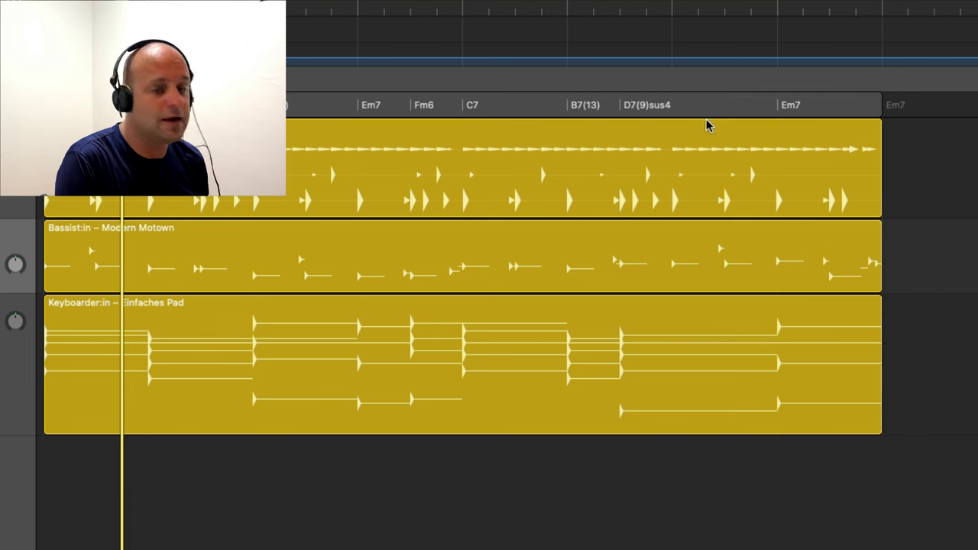